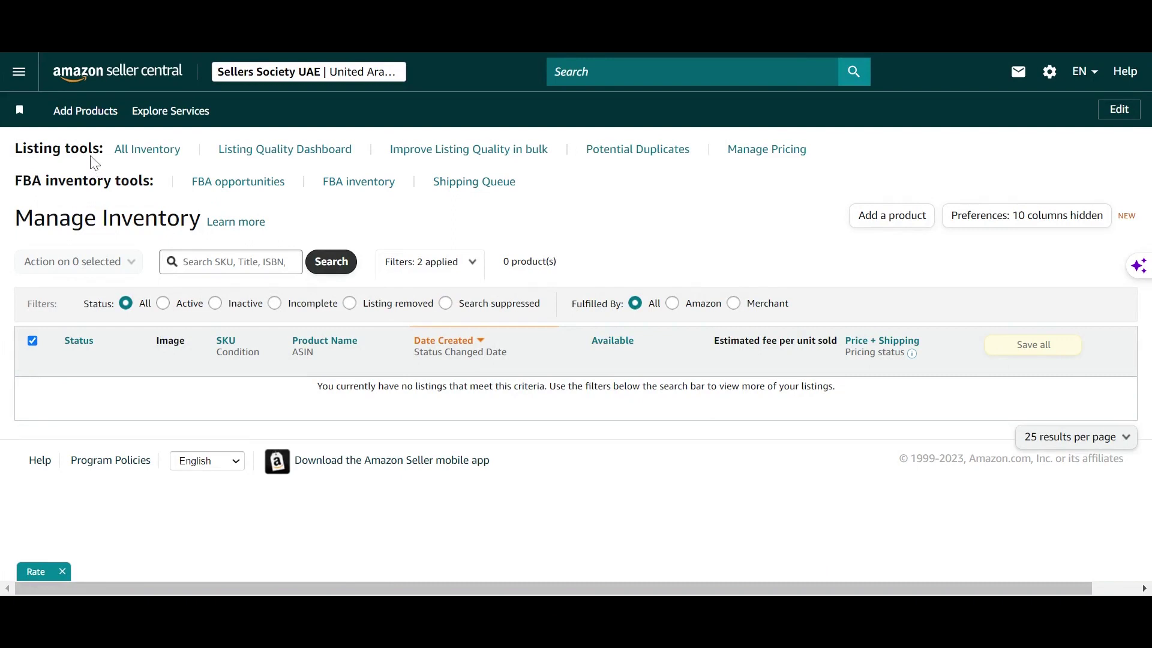
From Add Products, begin a listing for a product not sold on Amazon.
left_click(93, 117)
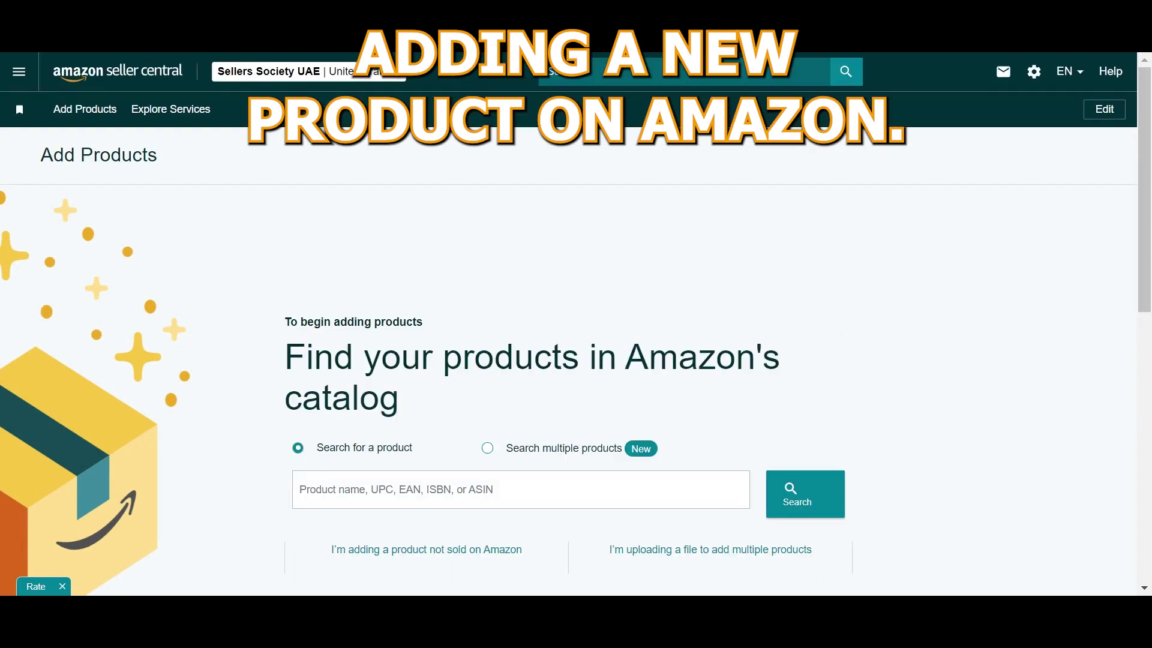
scroll(398, 418, "down", 3)
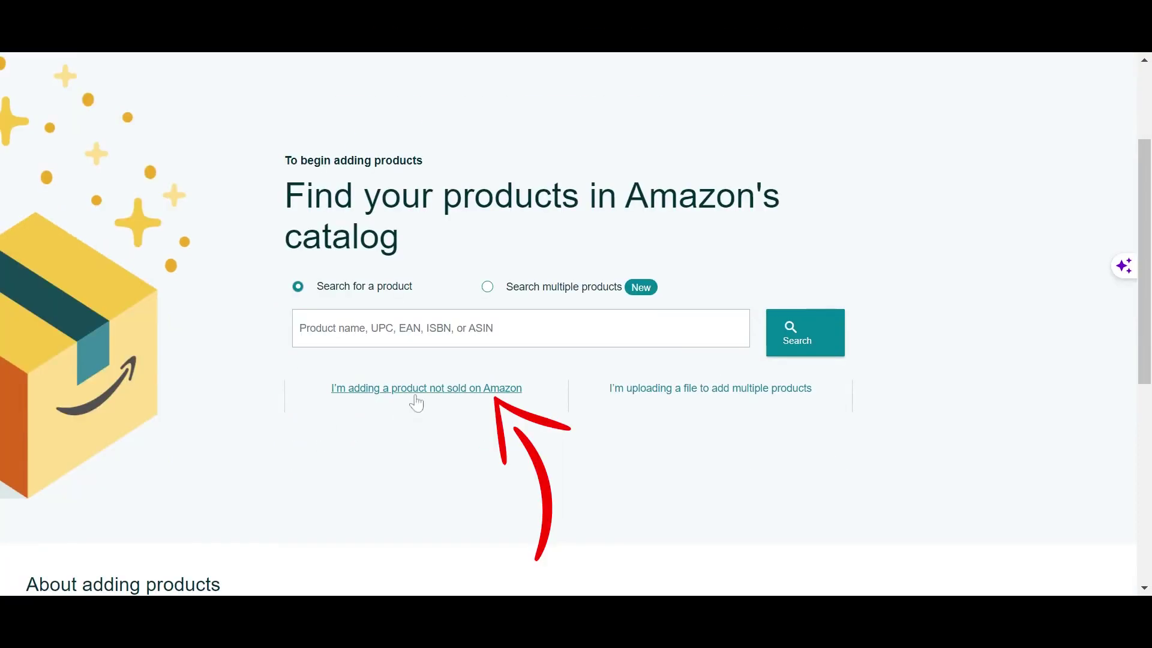
left_click(415, 396)
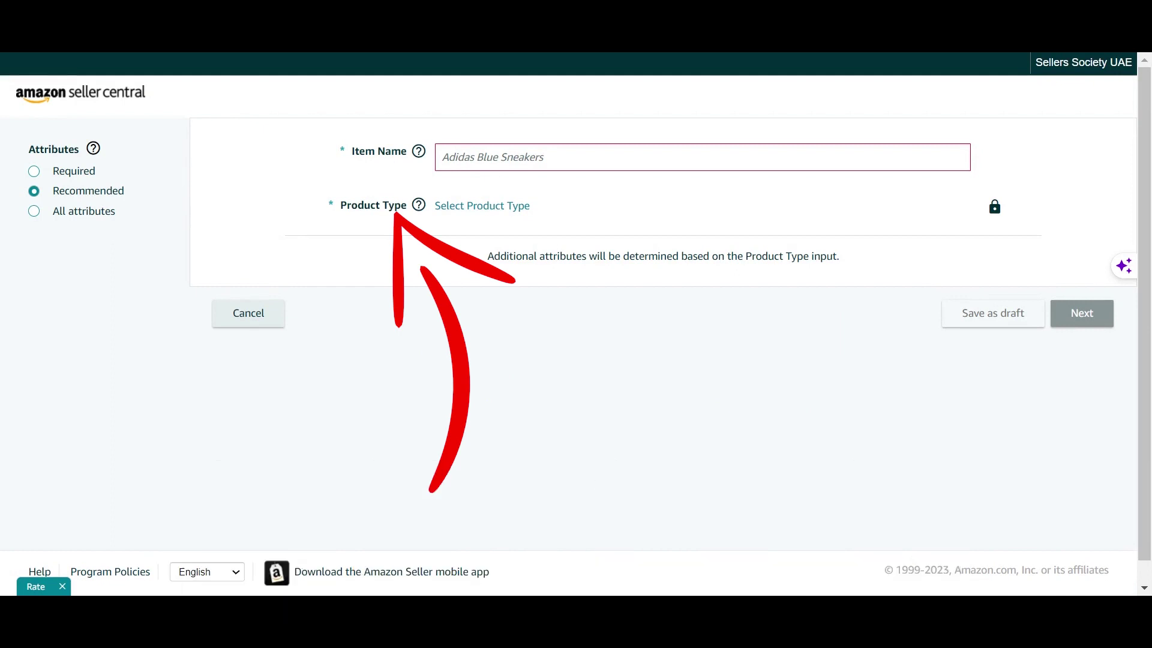
Name the item 'Kitchen Organizer' and pick product type STORAGE RACK under Kitchen Spice Racks.
left_click(456, 157)
type("Kitchen Organiz")
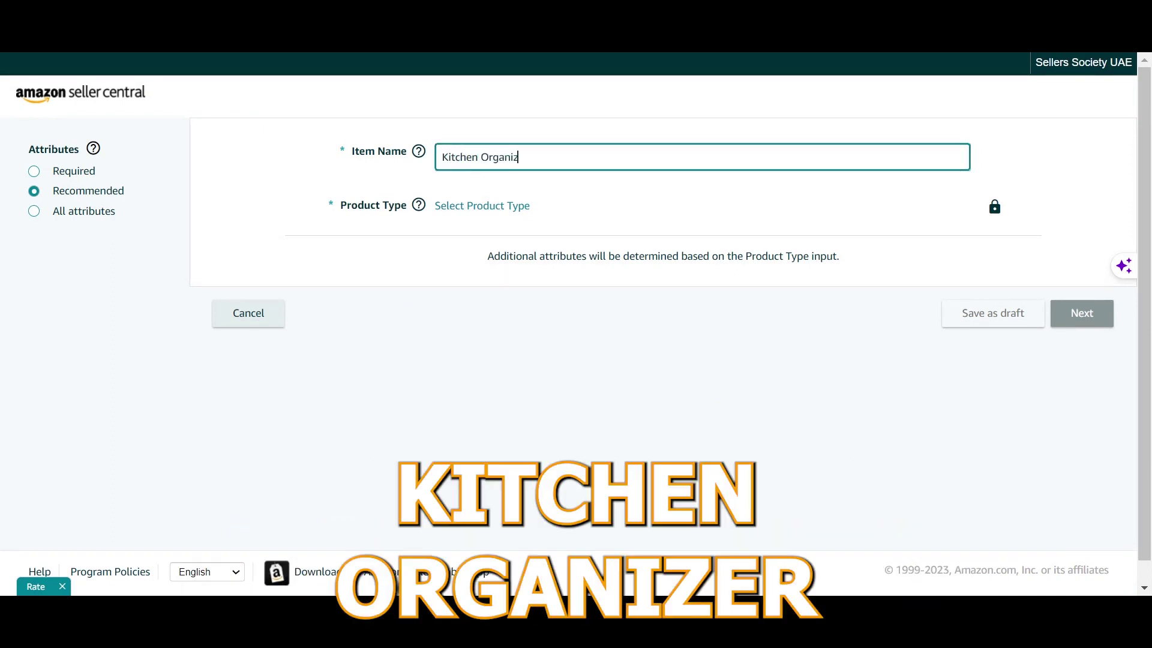
left_click(486, 206)
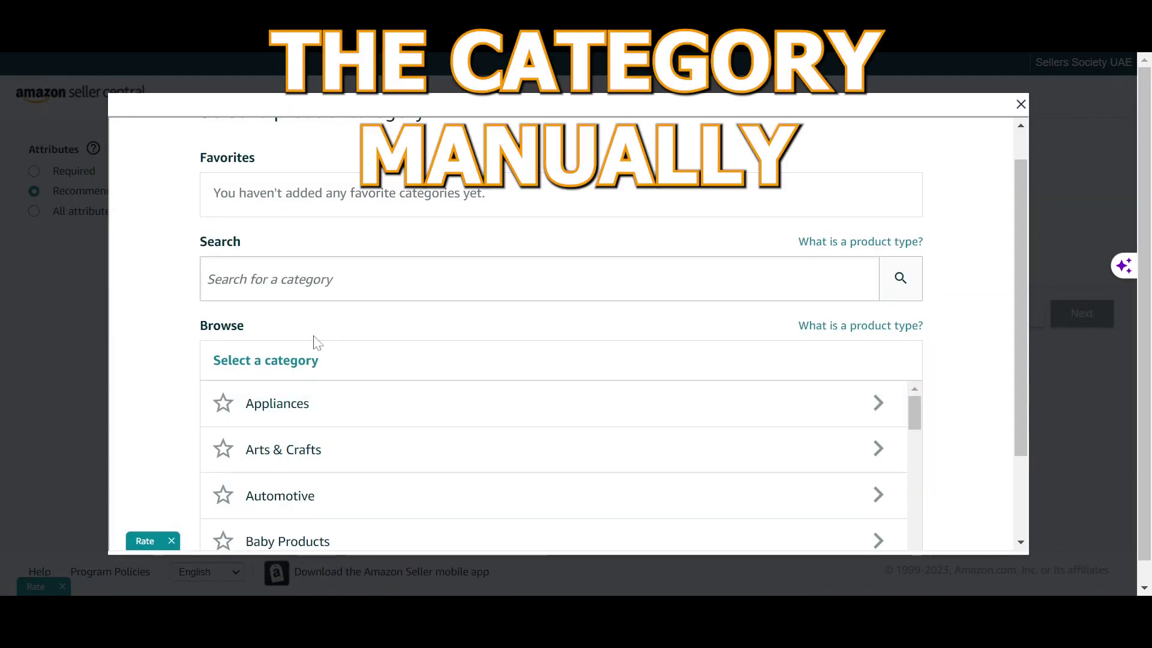
left_click(313, 281)
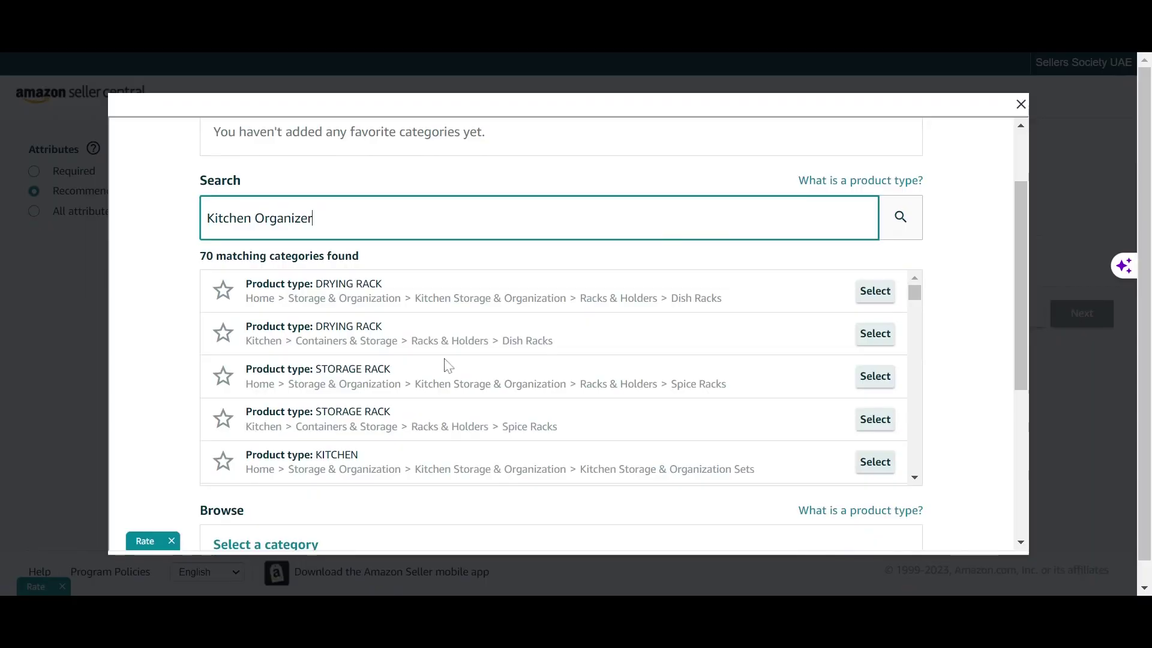
scroll(444, 362, "down", 5)
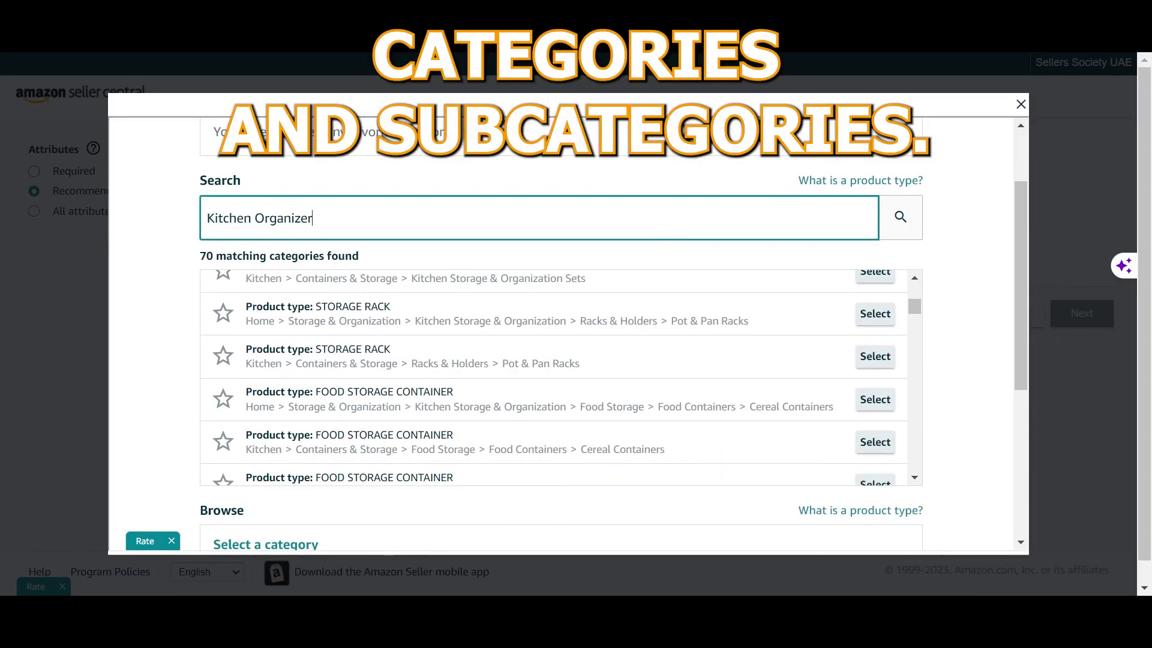
scroll(553, 378, "up", 2)
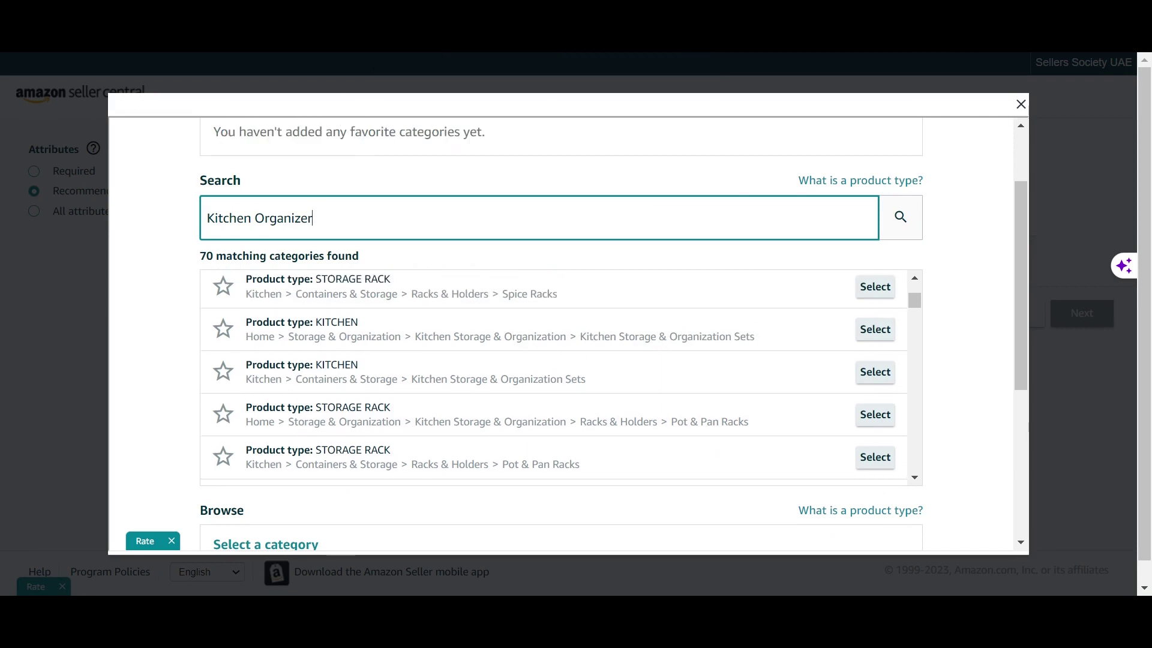
scroll(492, 318, "up", 1)
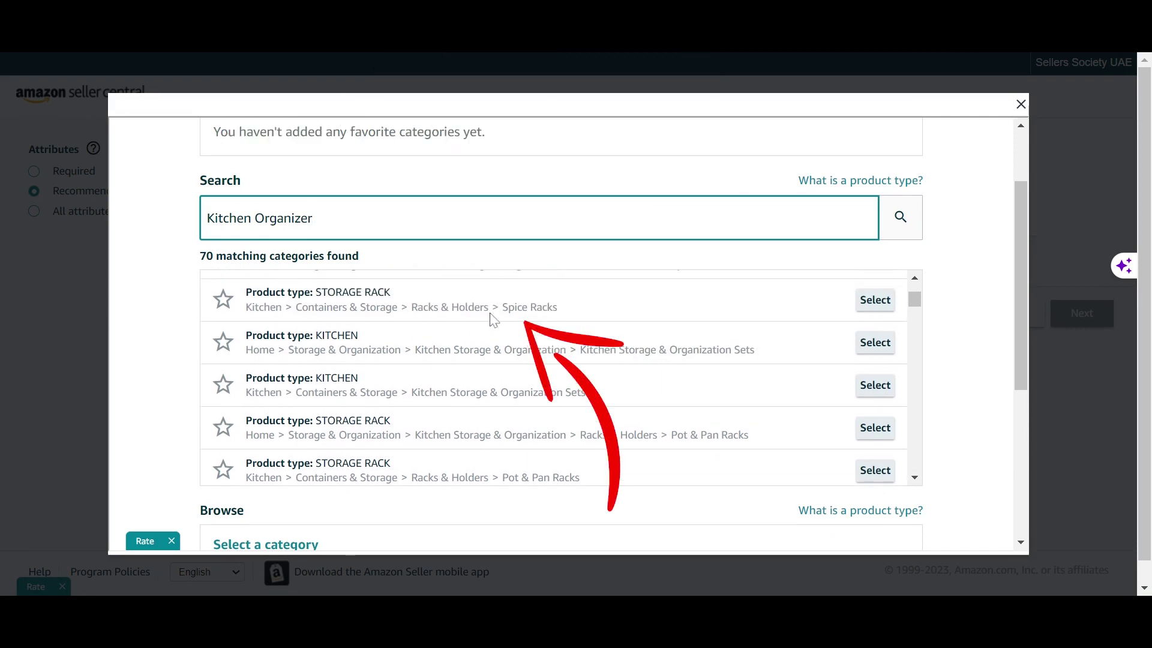
left_click(876, 300)
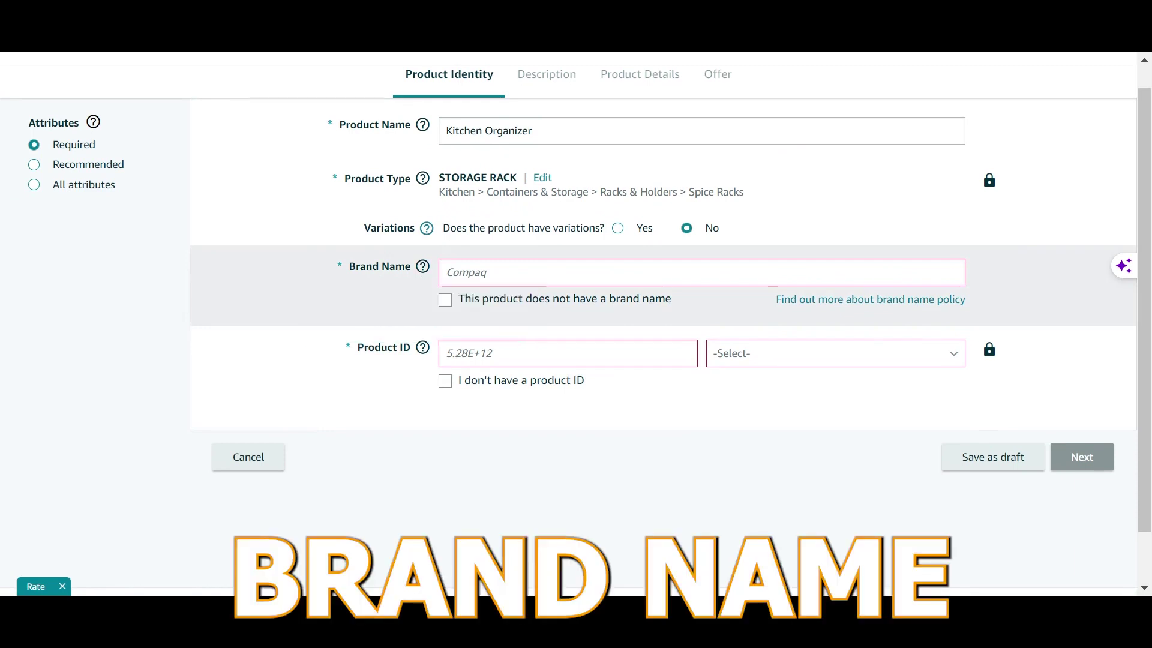
Tick 'This product does not have a brand name' so the brand becomes Generic.
left_click(445, 301)
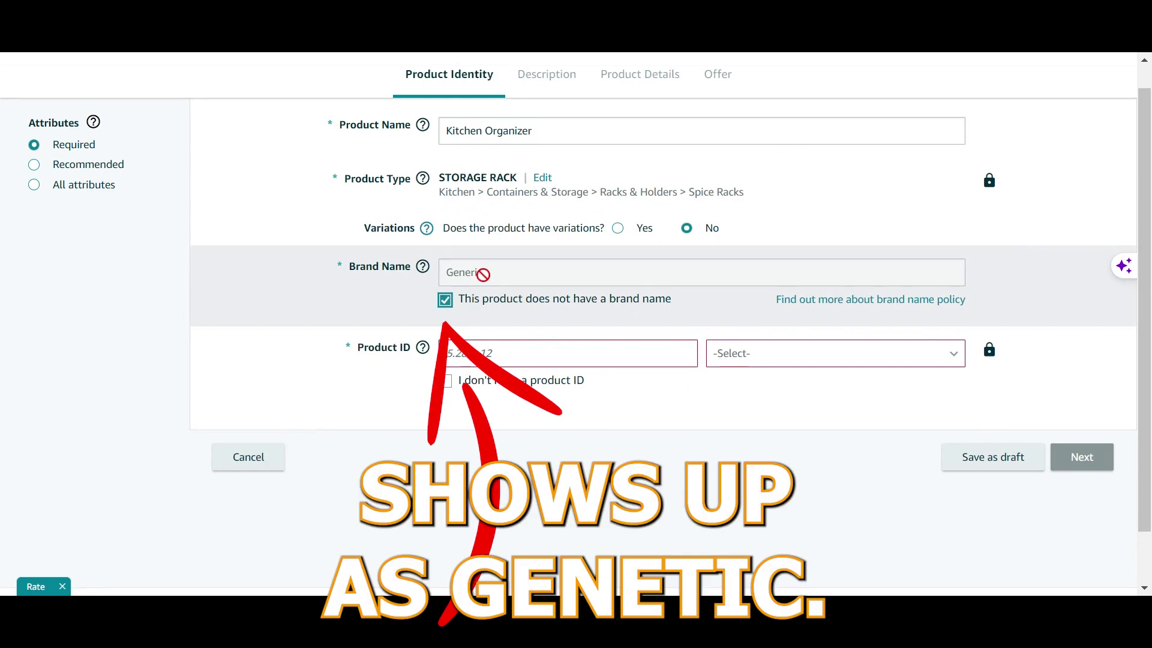
scroll(408, 357, "down", 1)
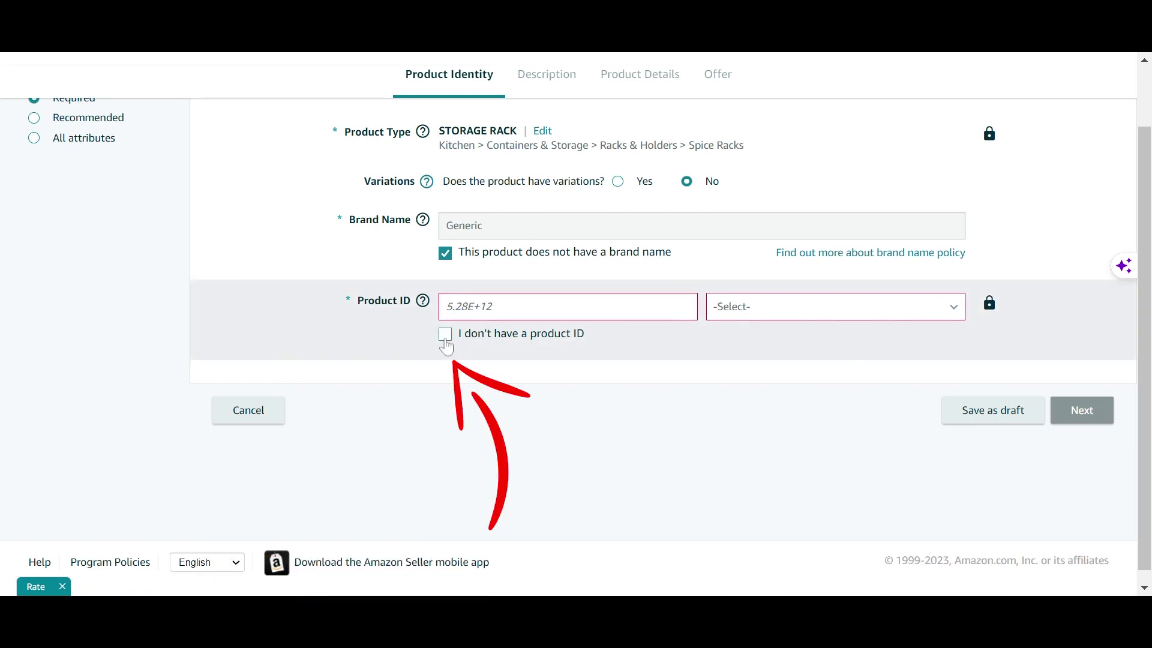
Mark the item as having no product ID and continue to the Description step.
left_click(445, 334)
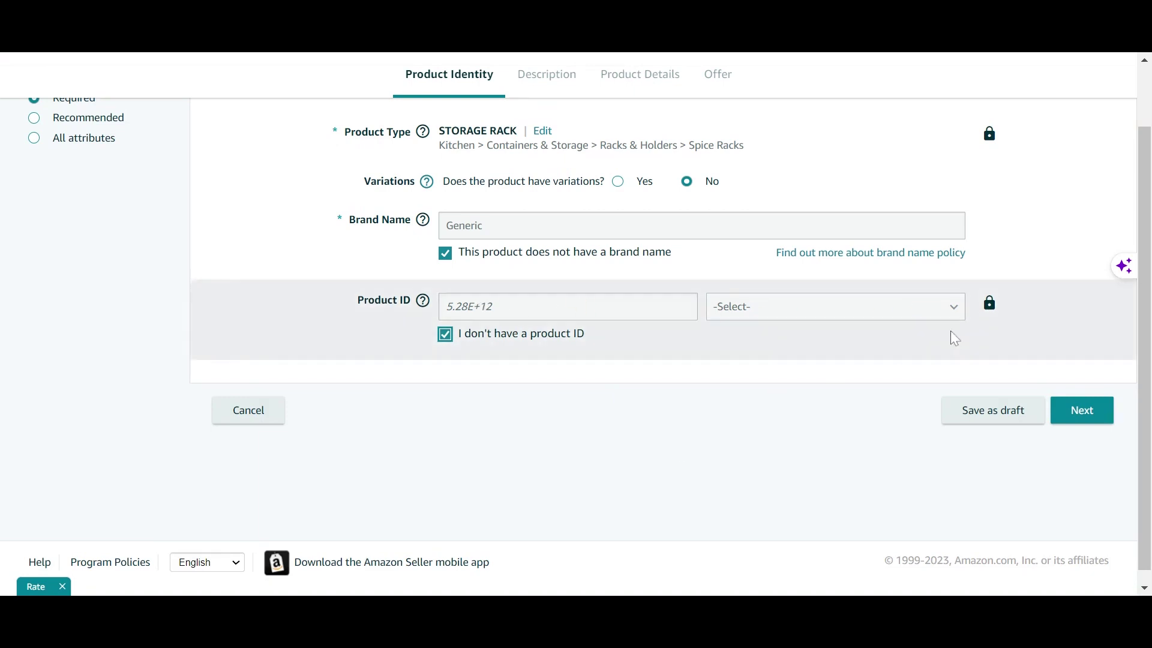
mouse_move(990, 304)
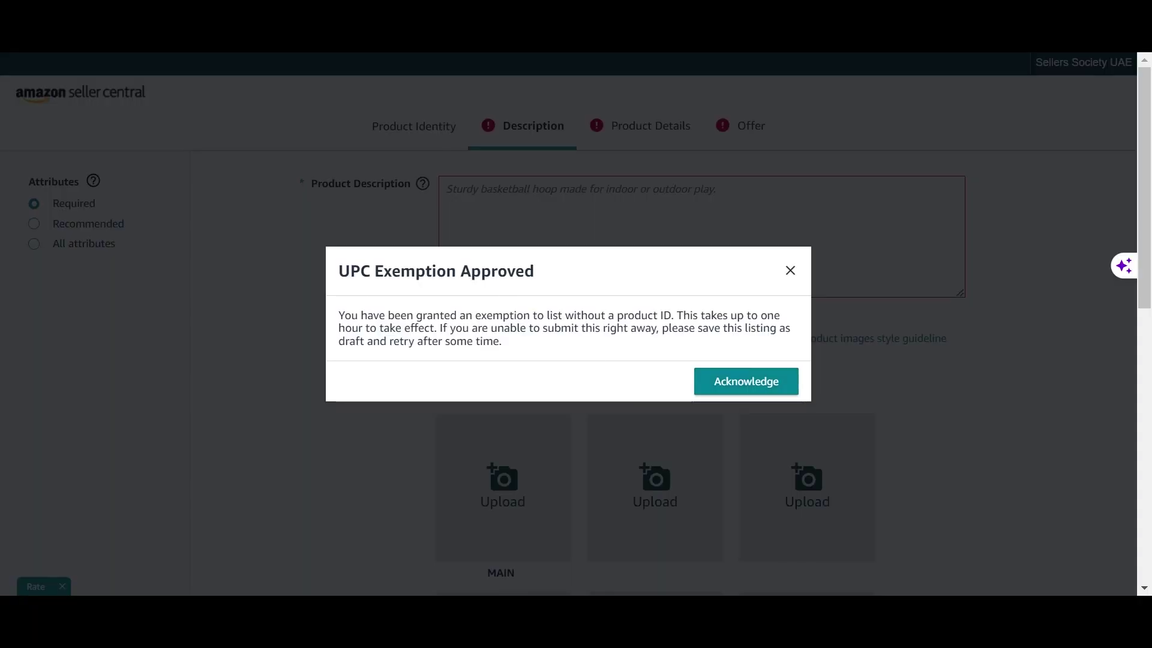
Acknowledge the UPC exemption approval notice.
left_click(746, 382)
scroll(886, 380, "down", 10)
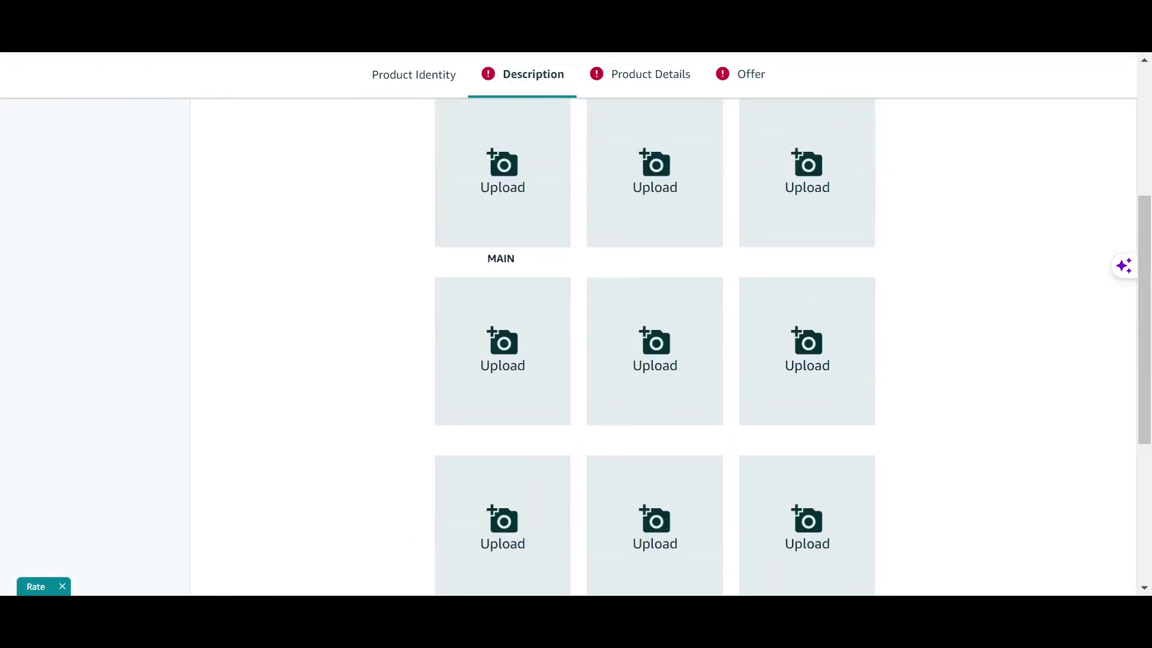
scroll(804, 352, "up", 5)
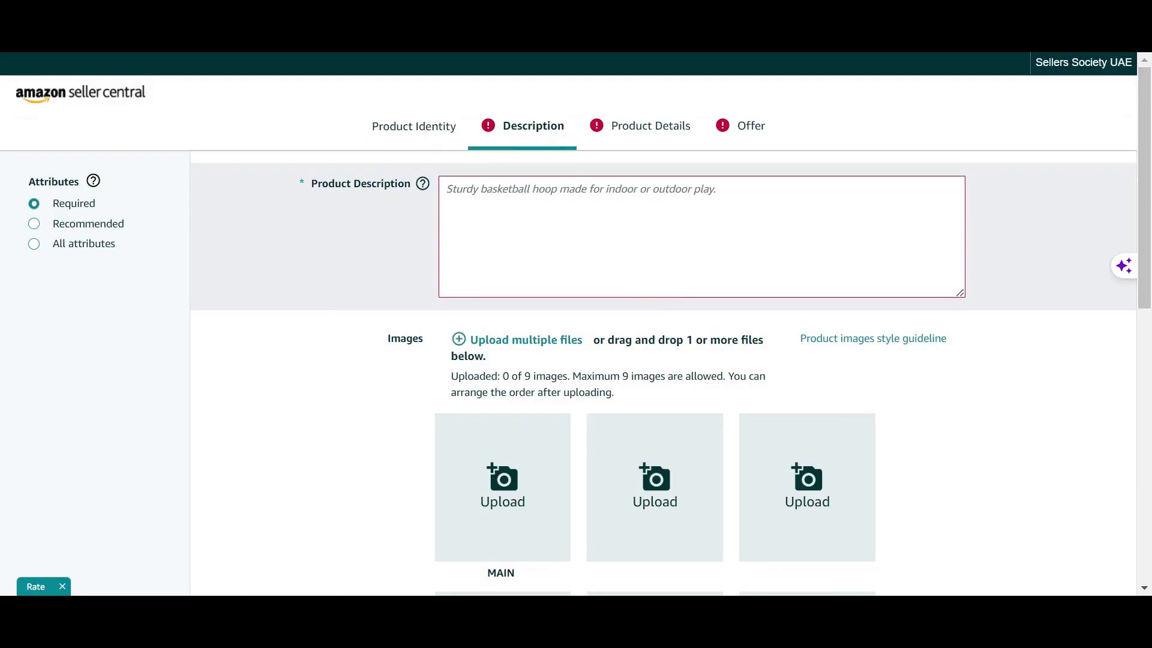
Enter 'Test Test' as the product description and continue to Product Details.
left_click(447, 189)
type("T")
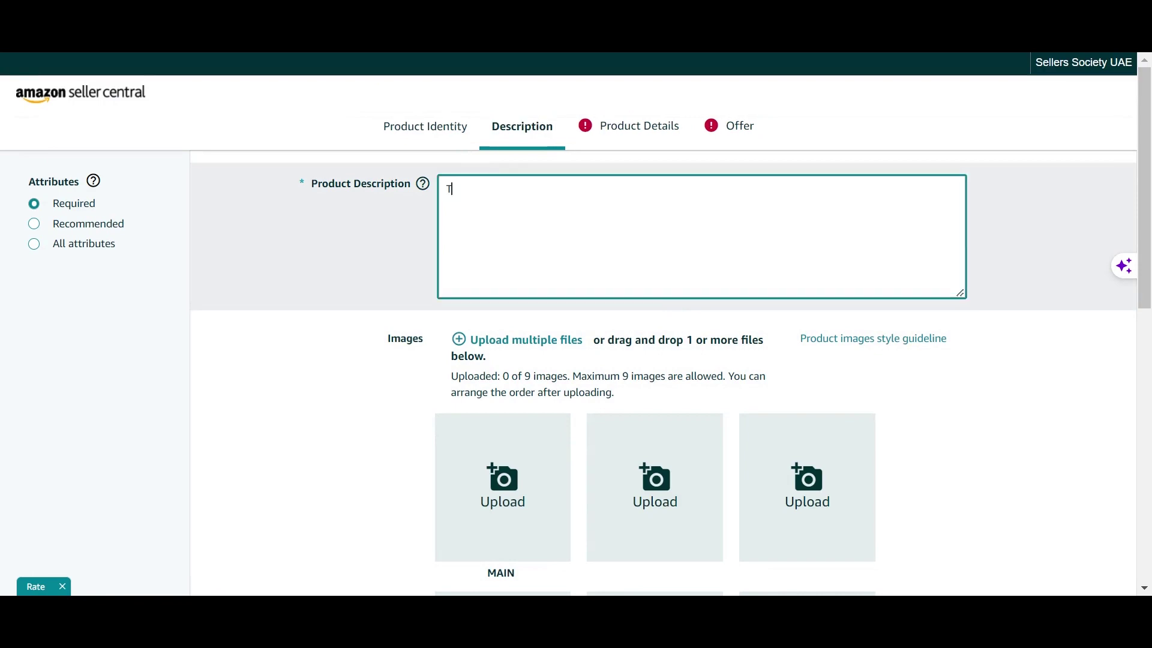
type("est Test")
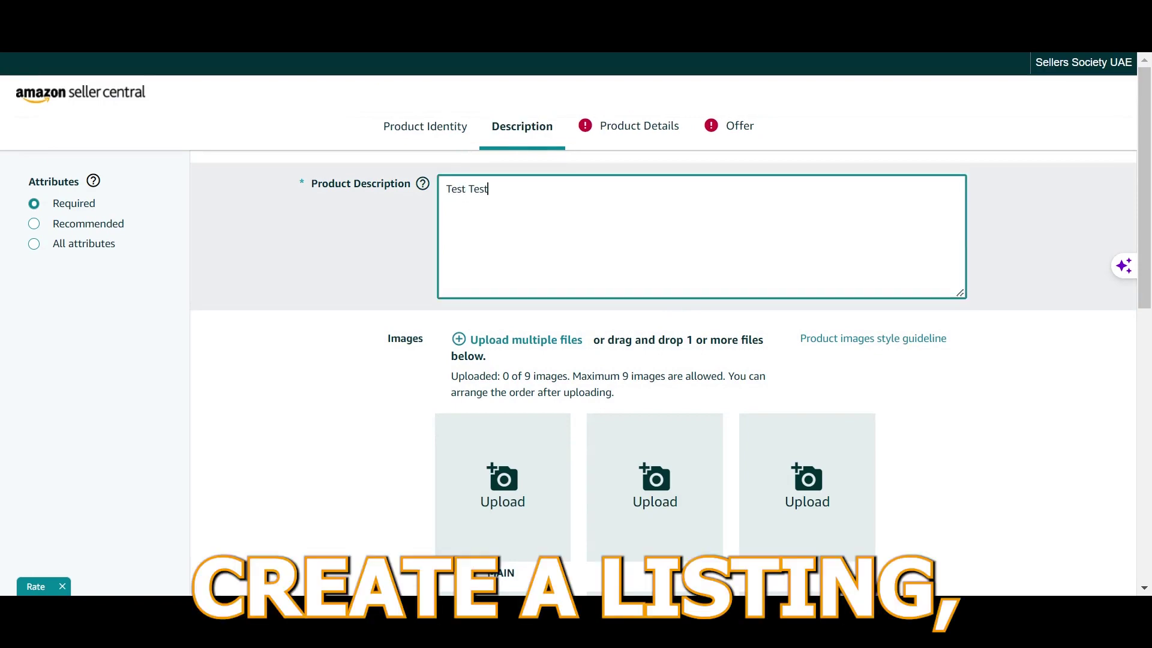
scroll(303, 438, "down", 10)
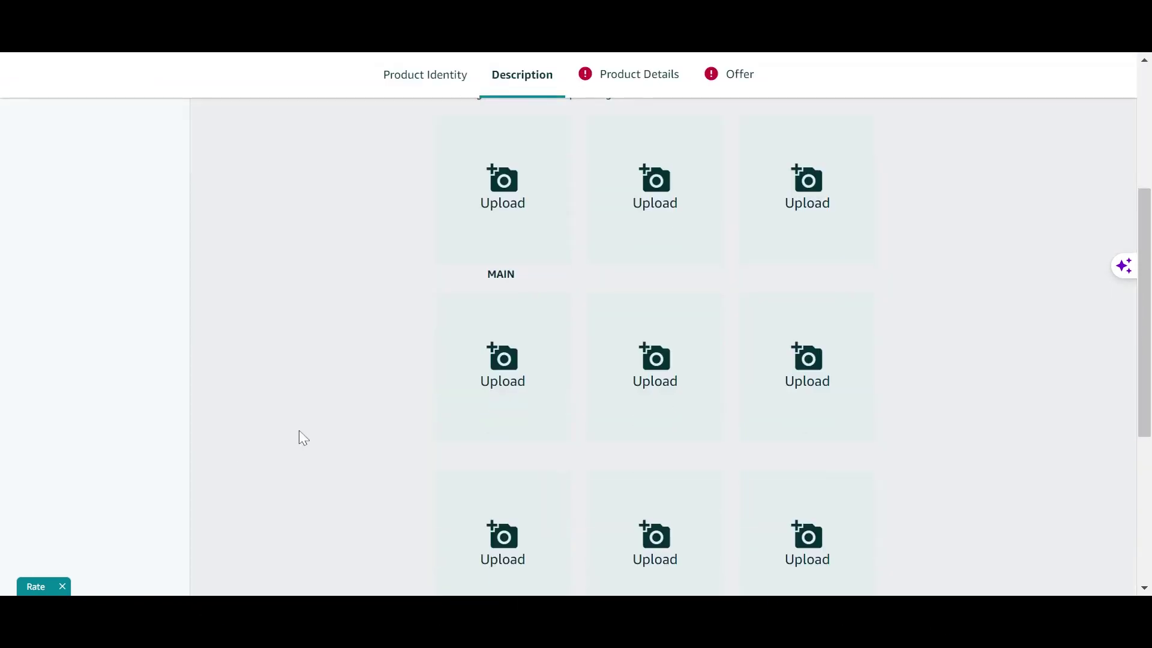
left_click(630, 126)
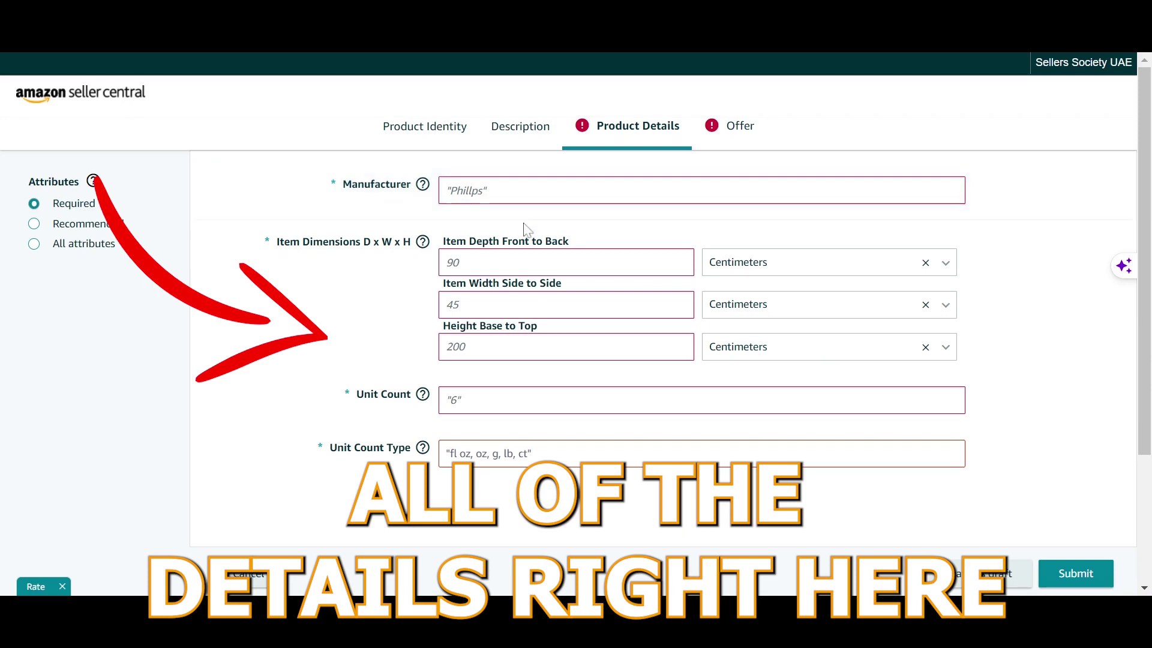
Go to the Offer section of the Kitchen Organizer listing.
left_click(738, 127)
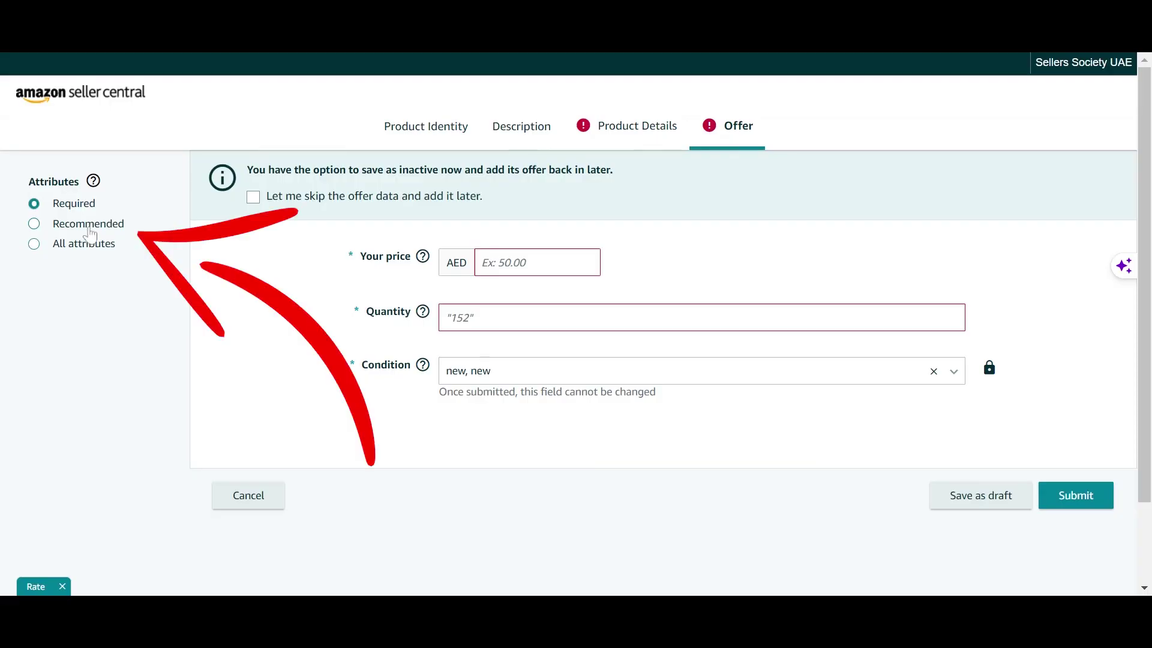
Switch attributes to Recommended to reveal the Seller SKU and Fulfillment Channel fields.
left_click(89, 225)
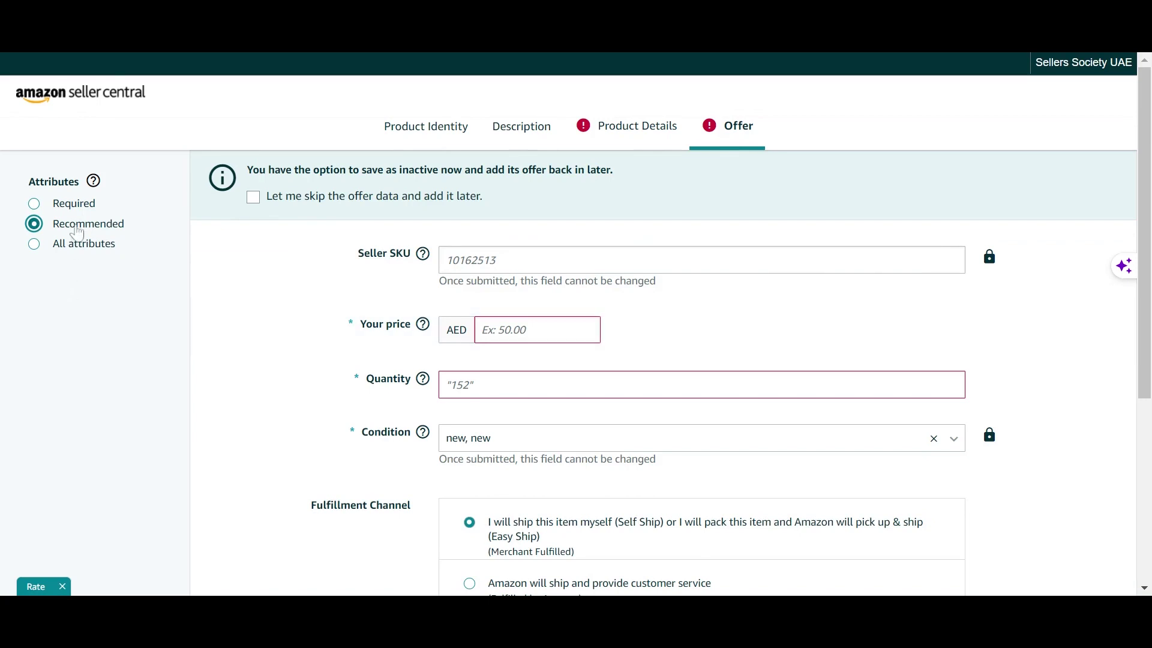
scroll(238, 386, "down", 1)
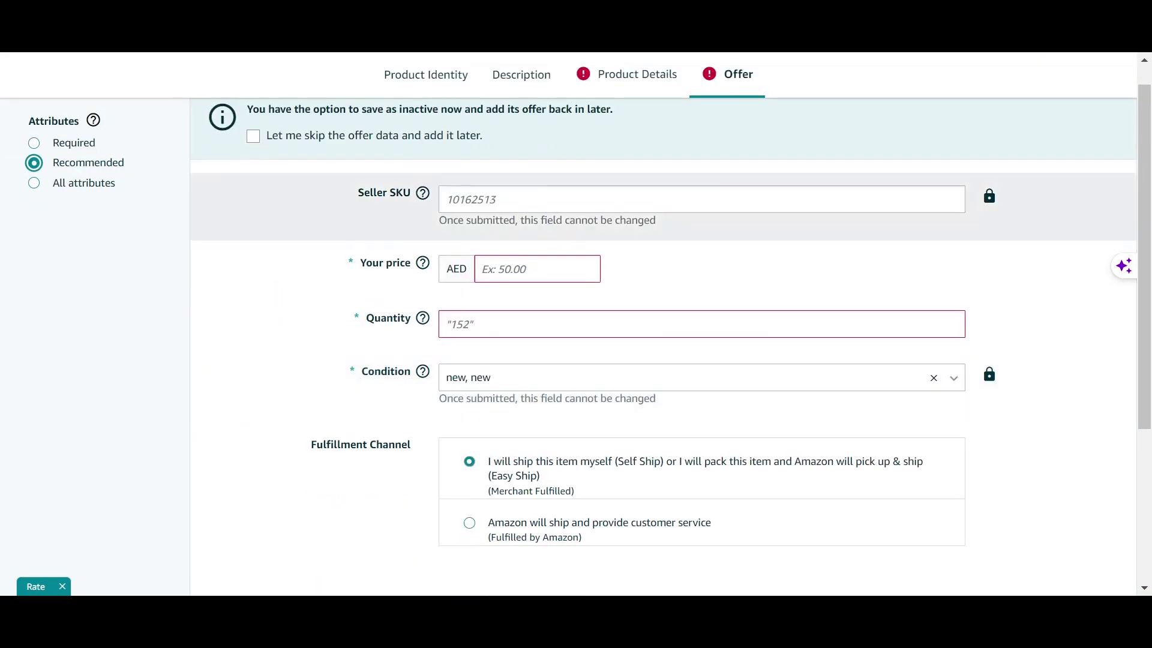
scroll(536, 246, "up", 1)
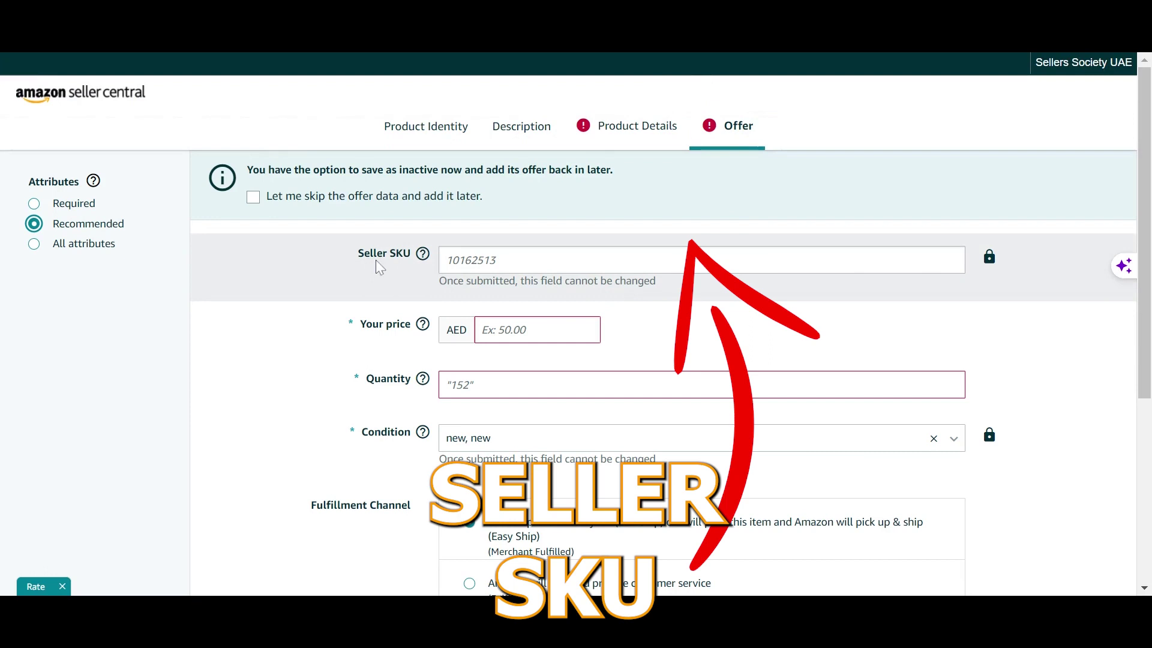
mouse_move(1056, 271)
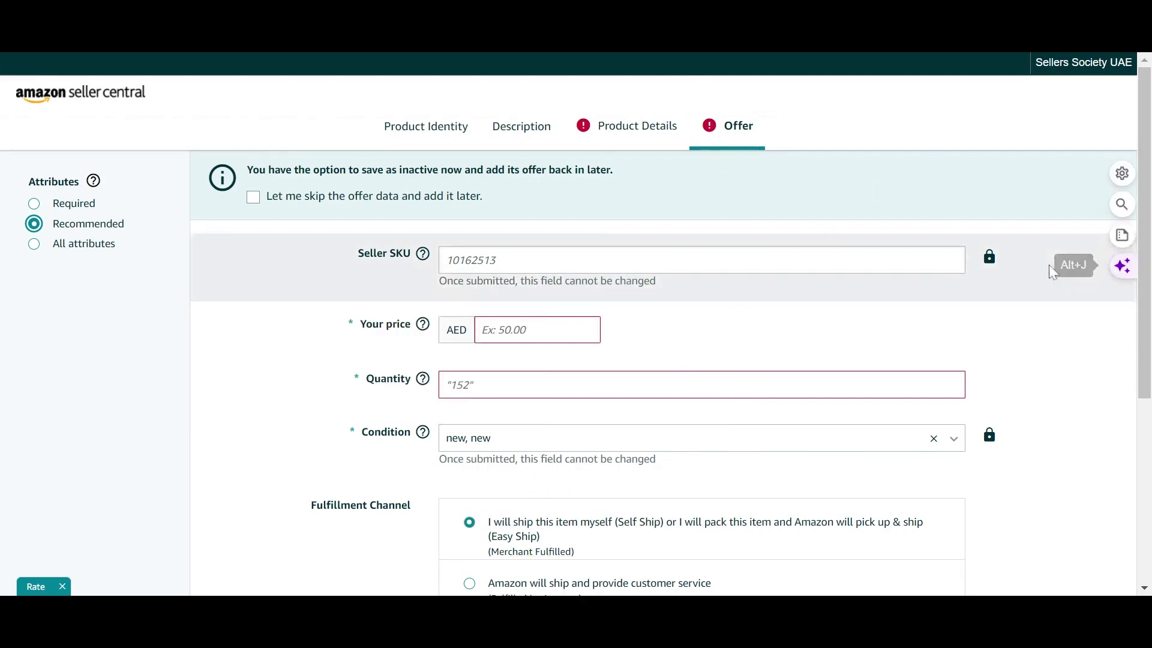
mouse_move(990, 257)
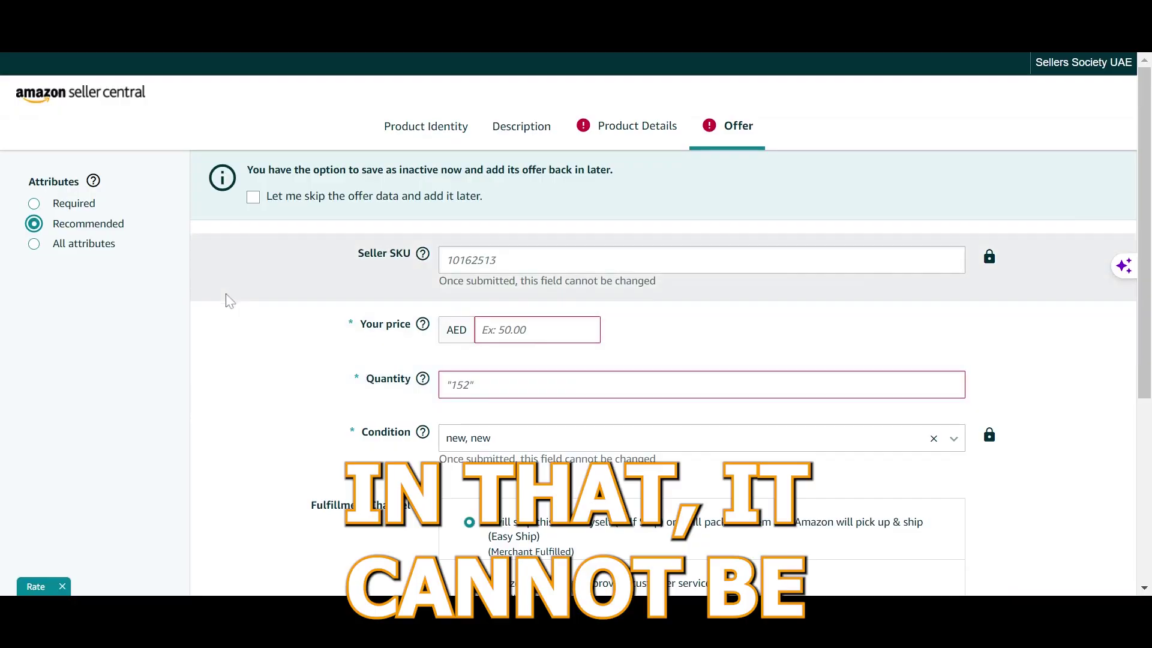
mouse_move(432, 274)
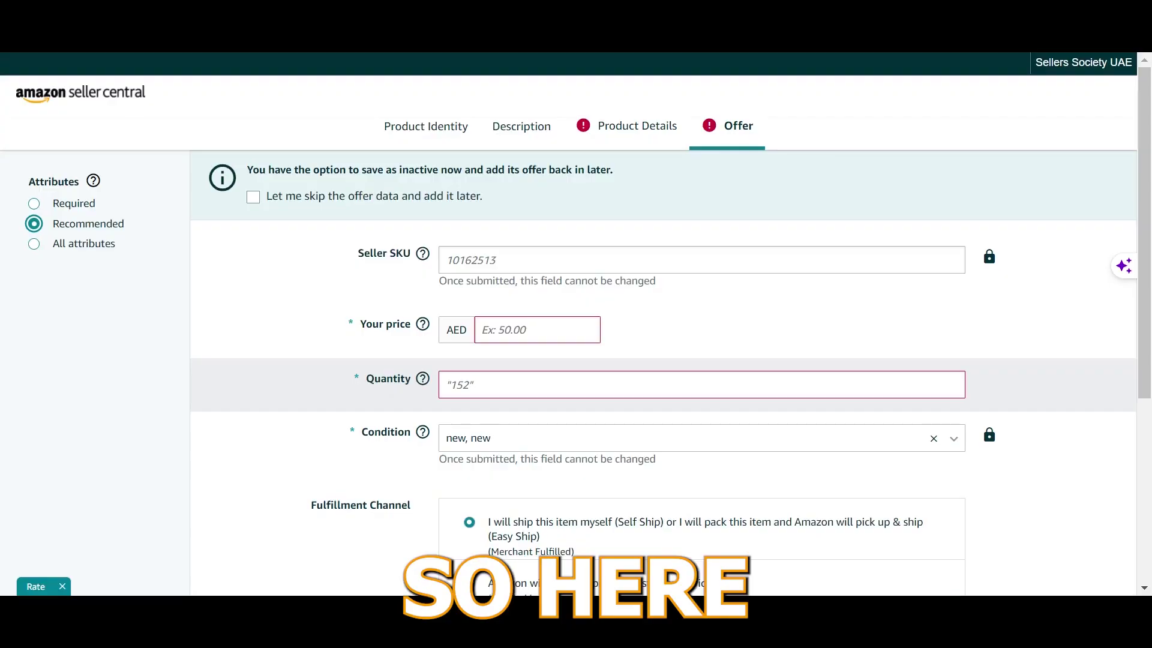
mouse_move(423, 324)
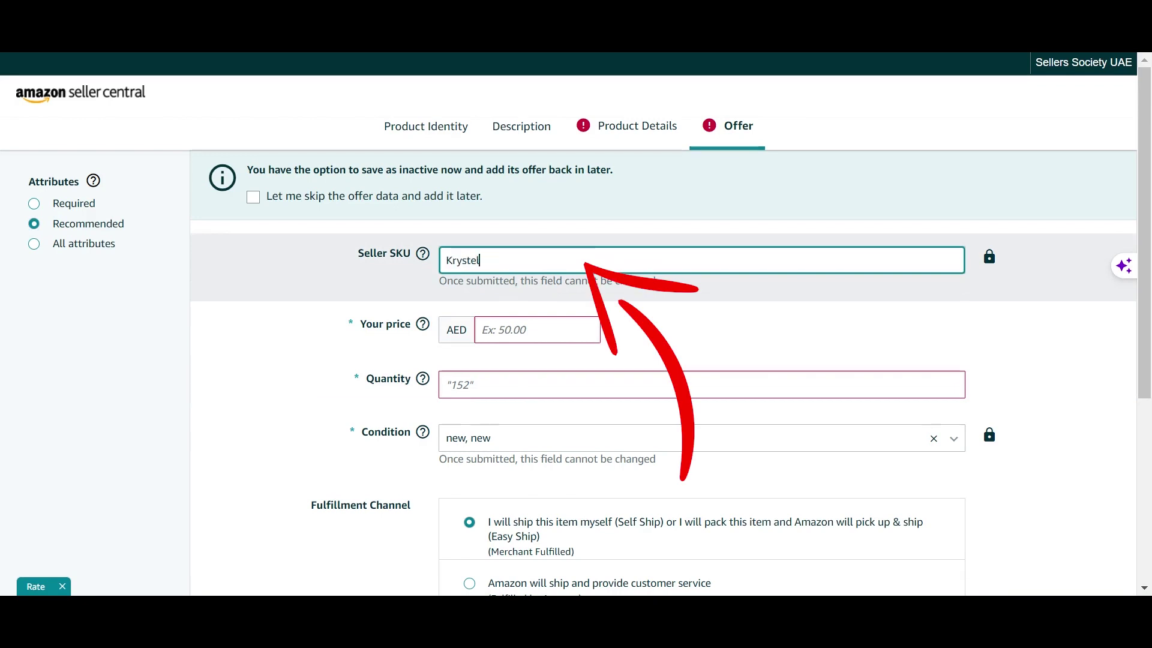
Set the Seller SKU to Krystel-101 and review the Merchant Fulfilled shipping option.
type("-")
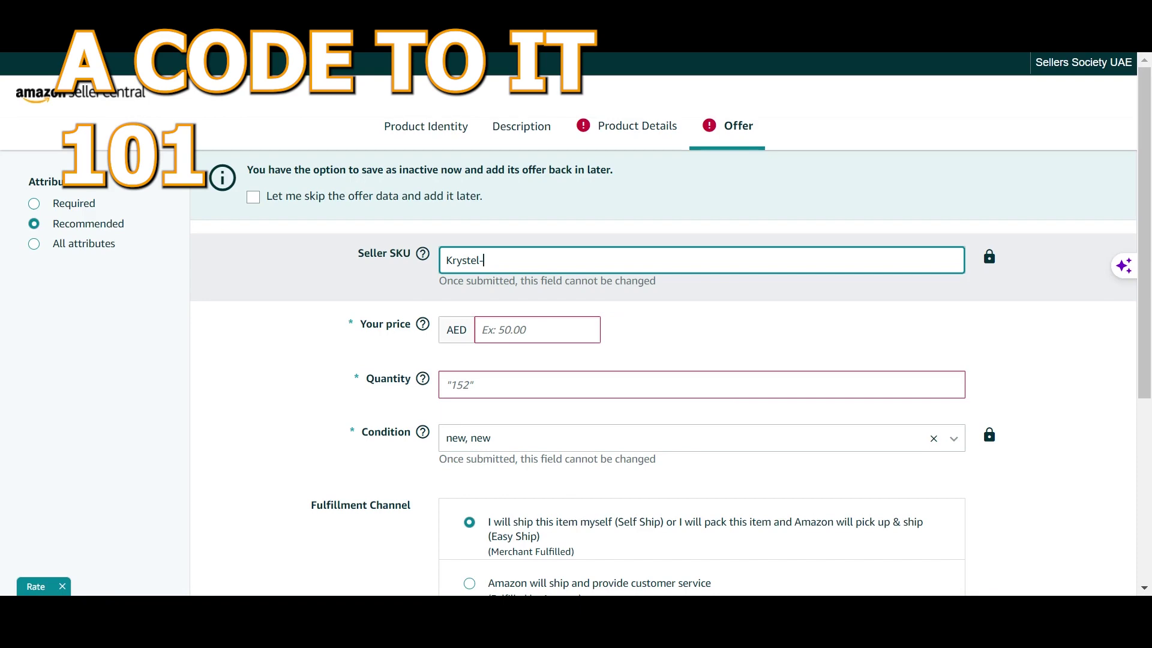
type("101")
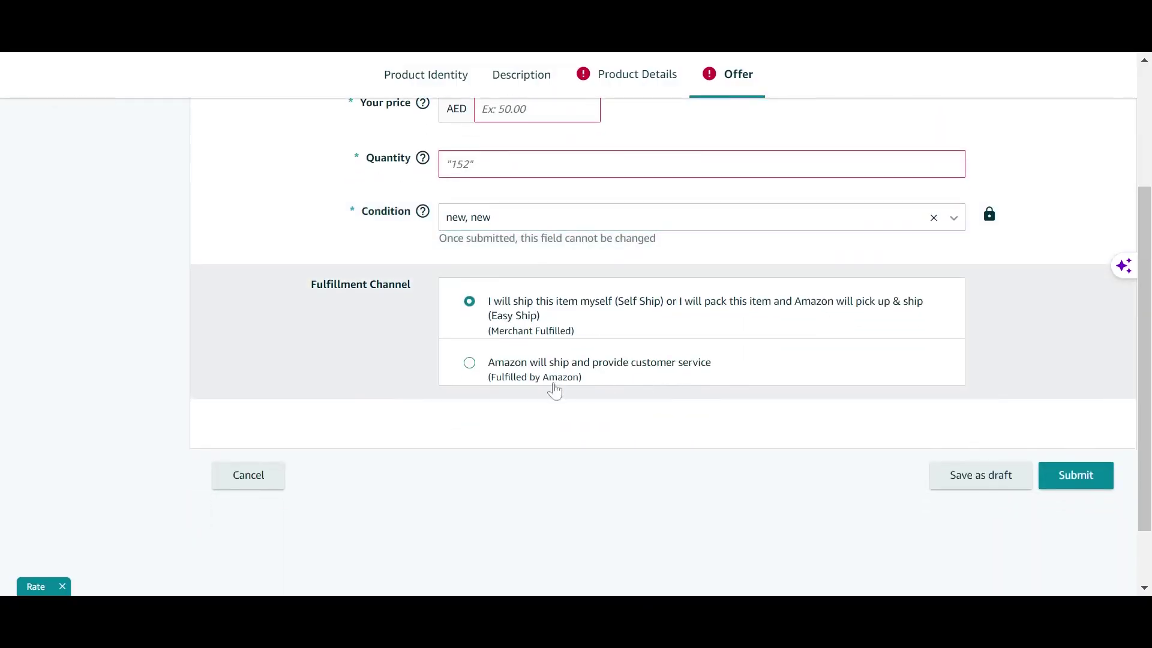
scroll(180, 357, "up", 3)
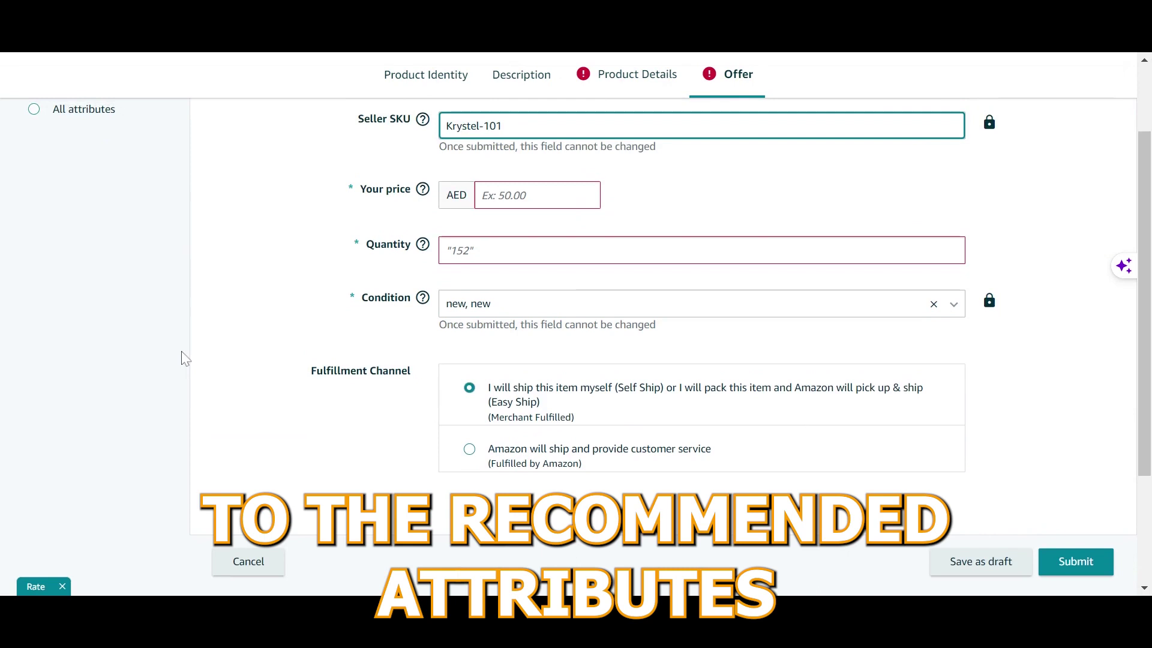
scroll(183, 358, "down", 3)
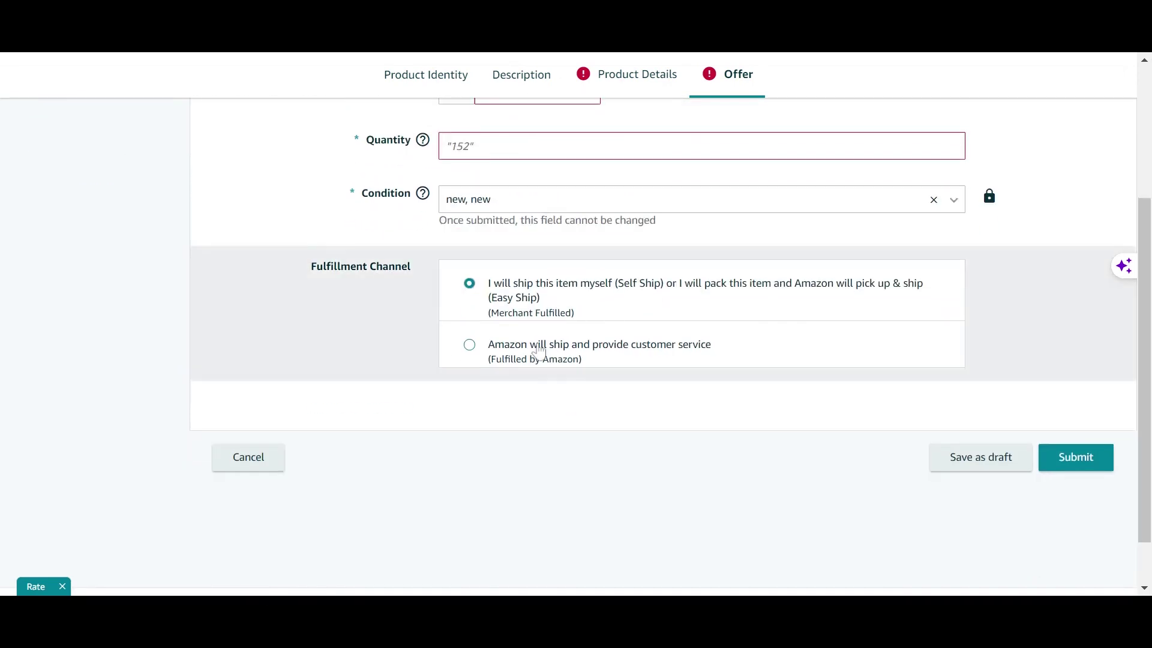